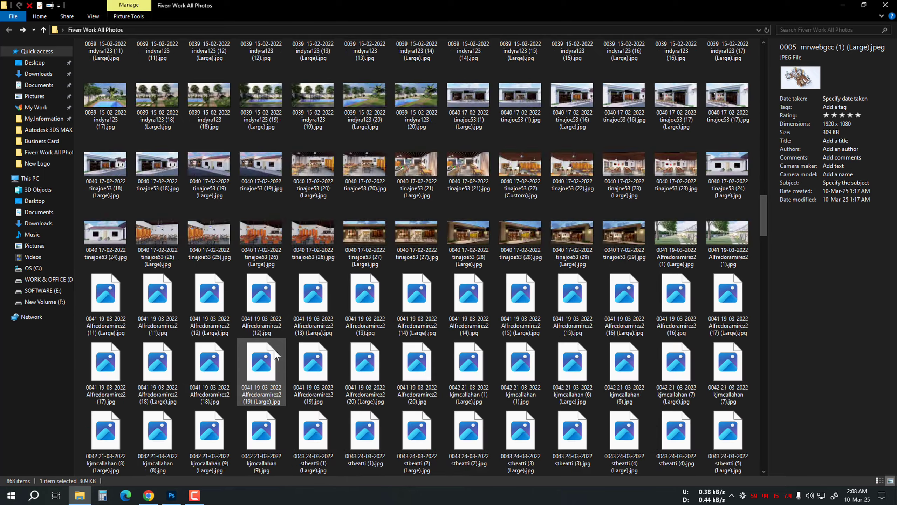
scroll(275, 349, down, 9)
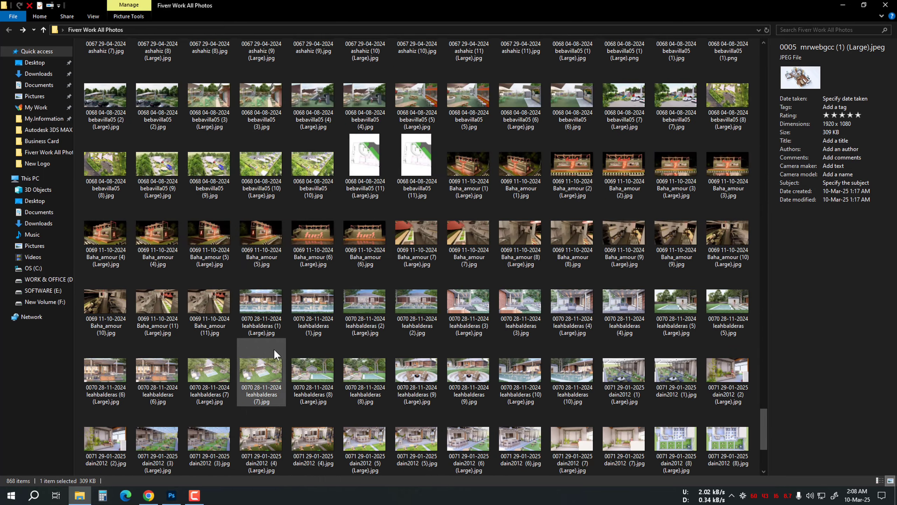
Browse the render photos folder, open the JPEG subfolder and preview several floor-plan images before returning to the parent folder
scroll(385, 259, up, 15)
scroll(330, 248, up, 20)
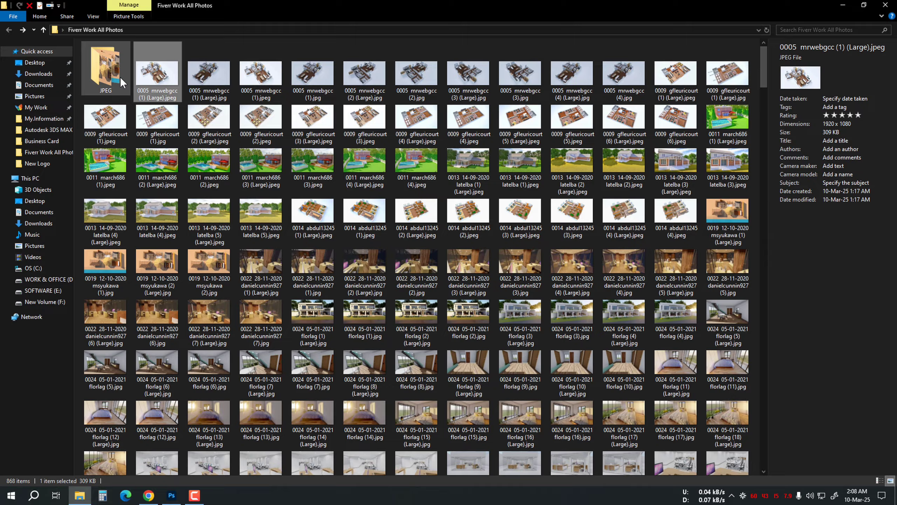
double_click(122, 82)
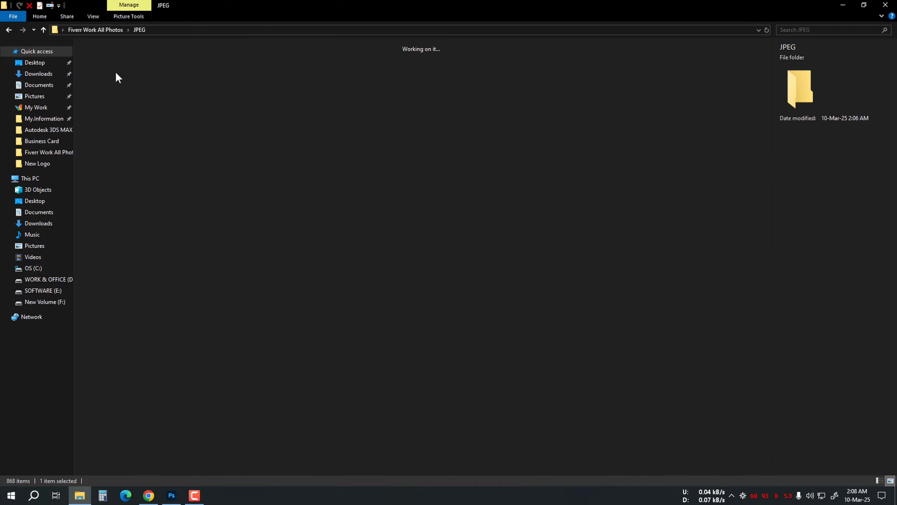
double_click(108, 78)
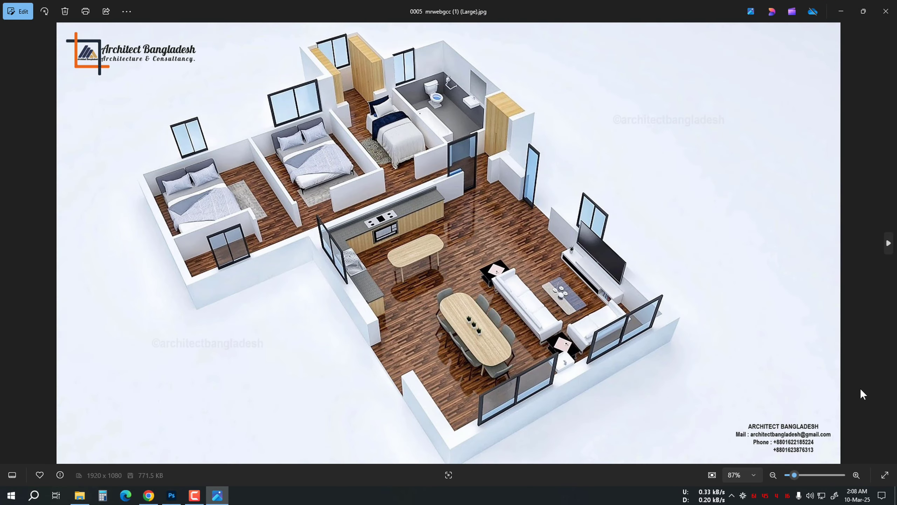
click(888, 244)
click(888, 243)
click(888, 243)
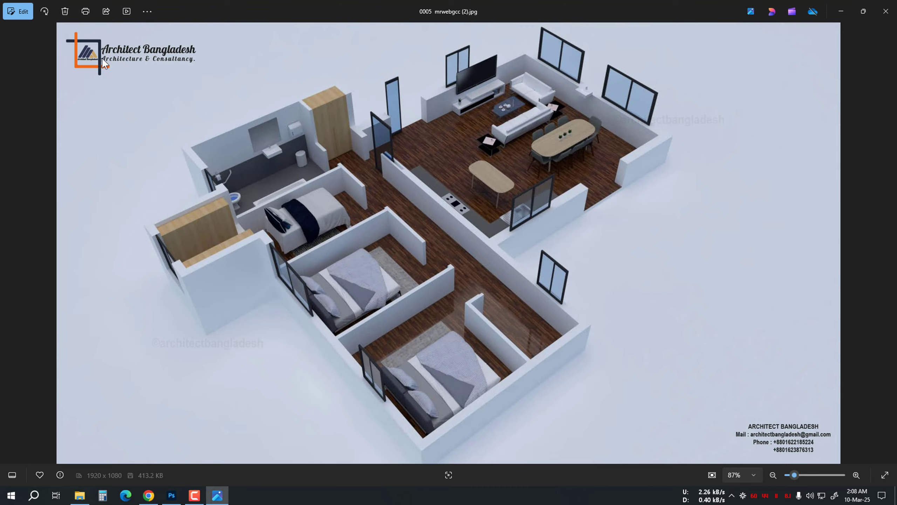
click(886, 11)
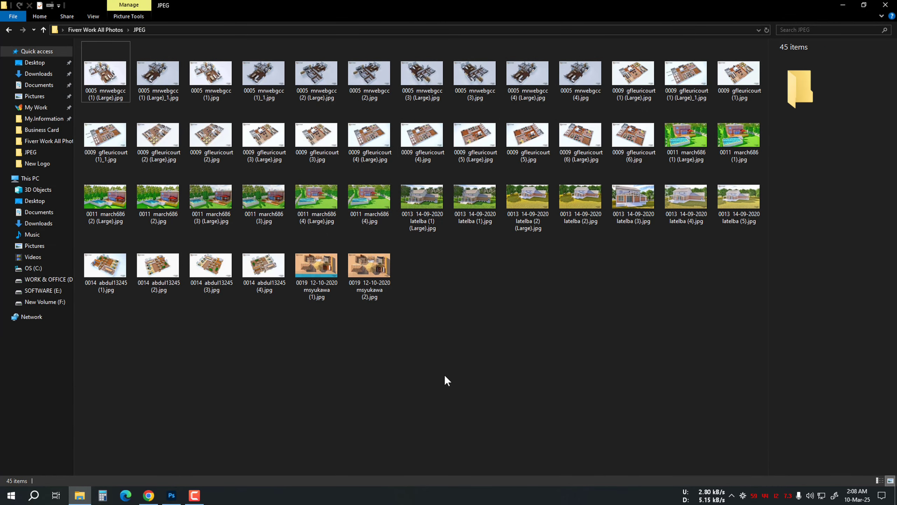
key(alt+Up)
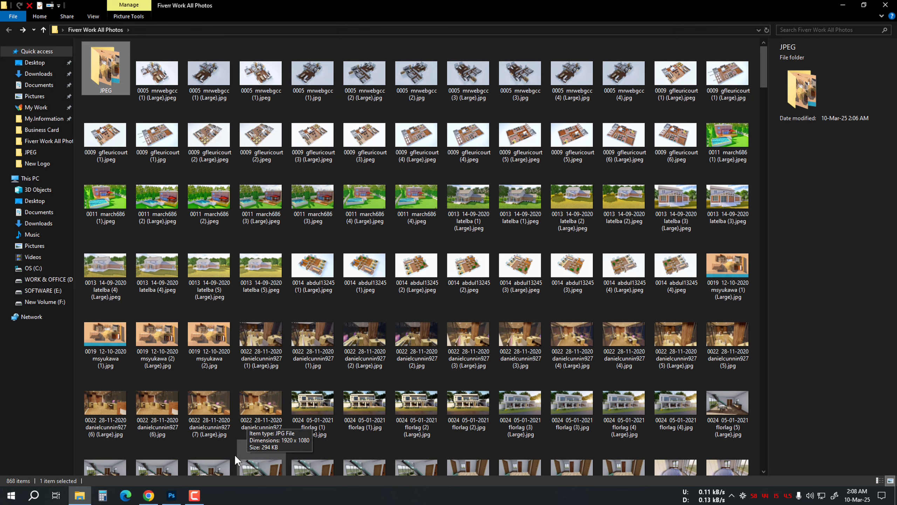
click(178, 500)
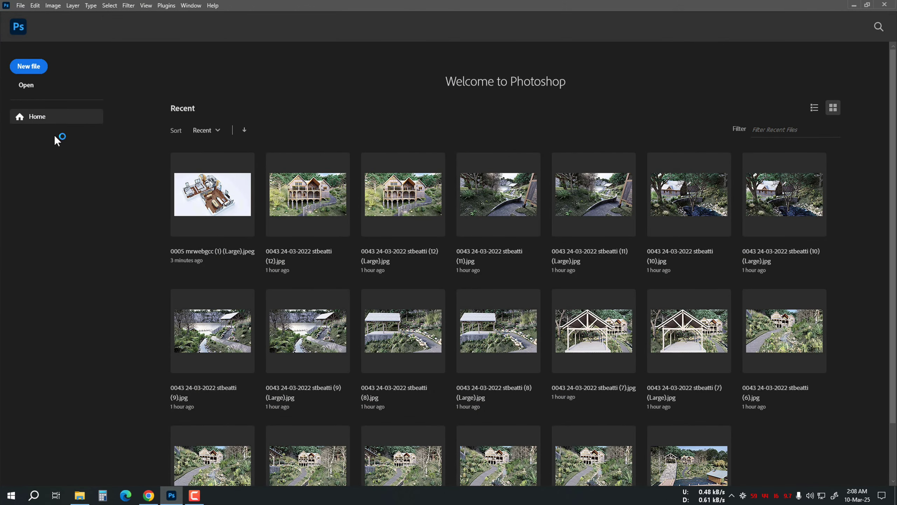
key(ctrl+o)
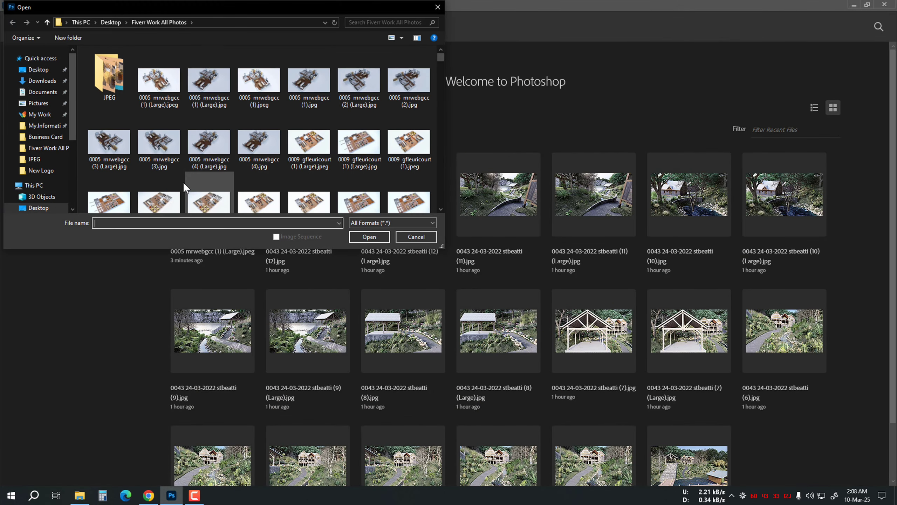
click(165, 87)
click(370, 237)
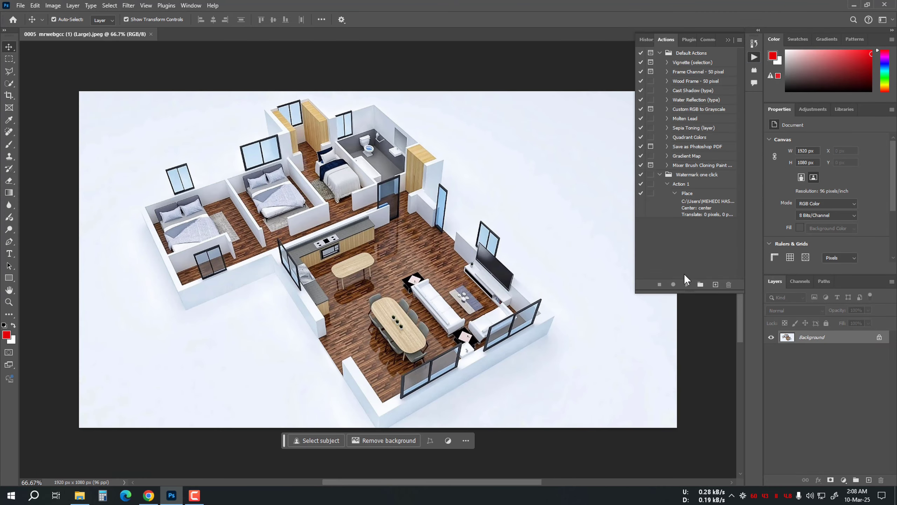
Create a new action set named watermark 02
click(701, 285)
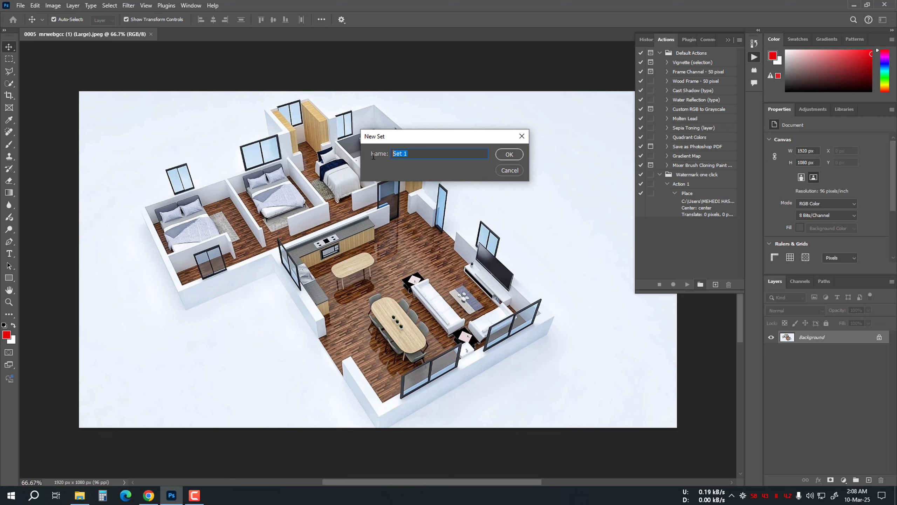
text(watermark 02)
key(Return)
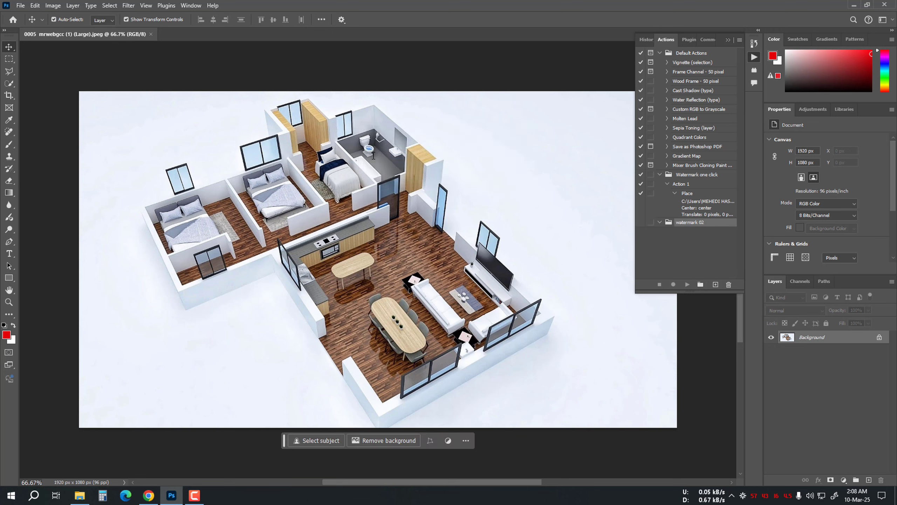
Create a new action, Action 2, in the watermark 02 set and start recording it
click(715, 284)
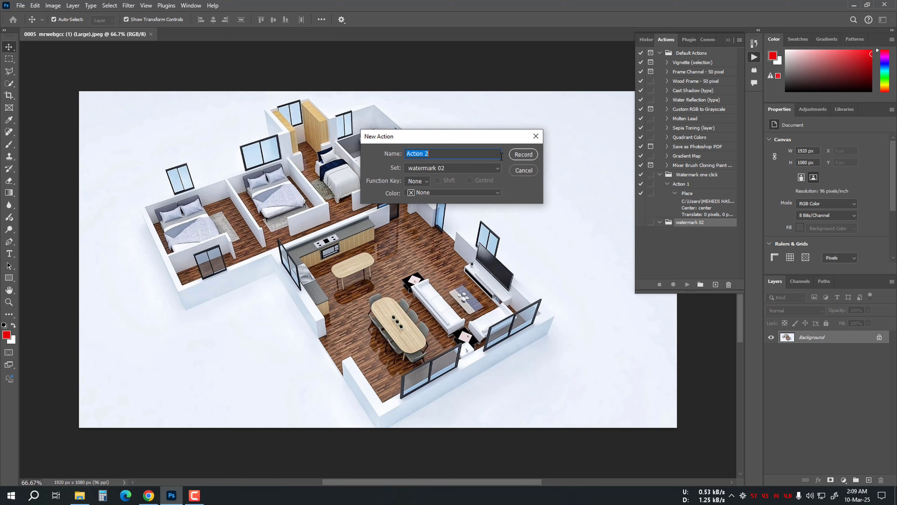
click(523, 154)
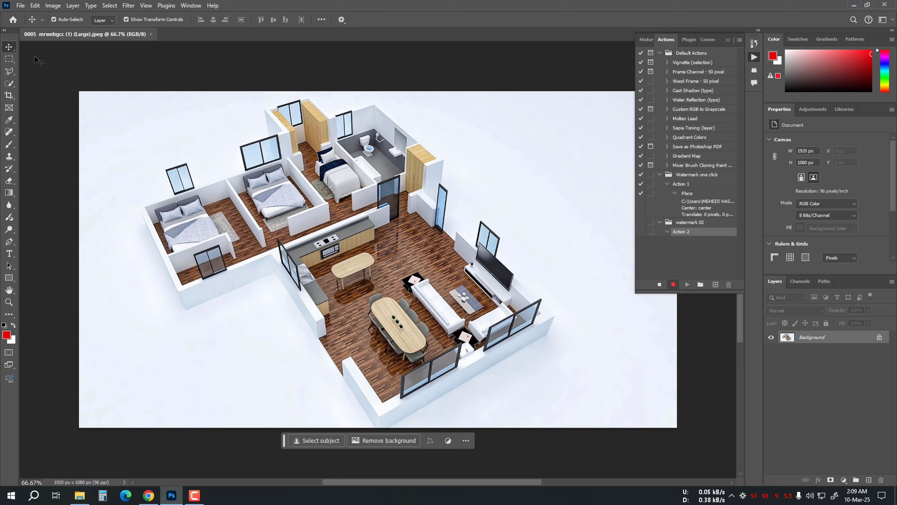
Start Place Embedded and select 1920 X 1080.png from the Desktop's New folder
click(20, 6)
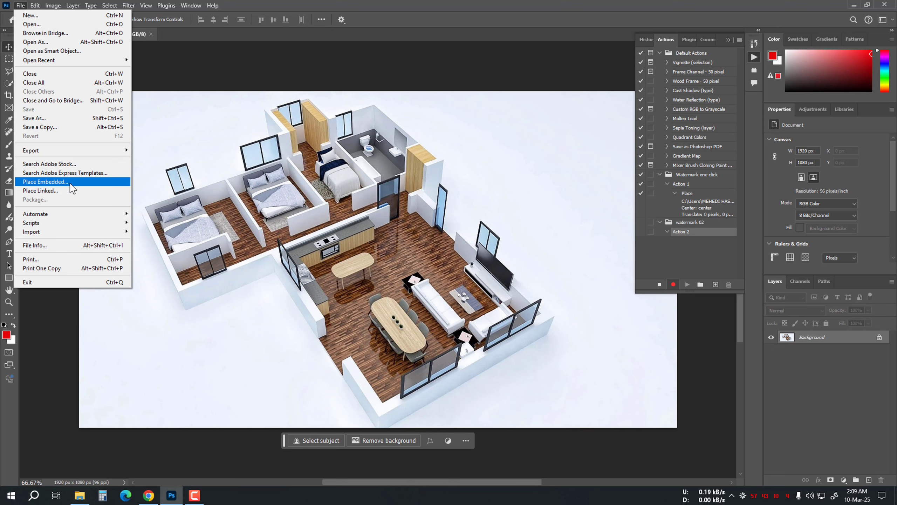
click(51, 183)
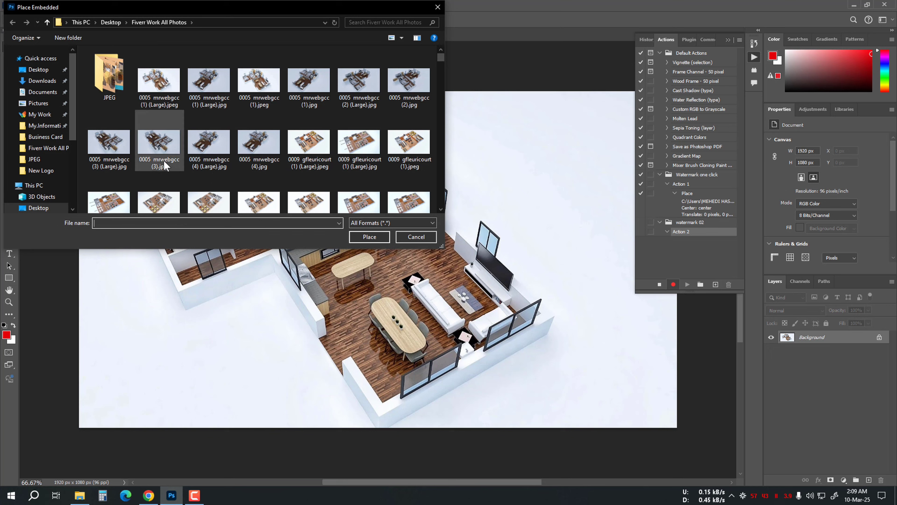
click(38, 207)
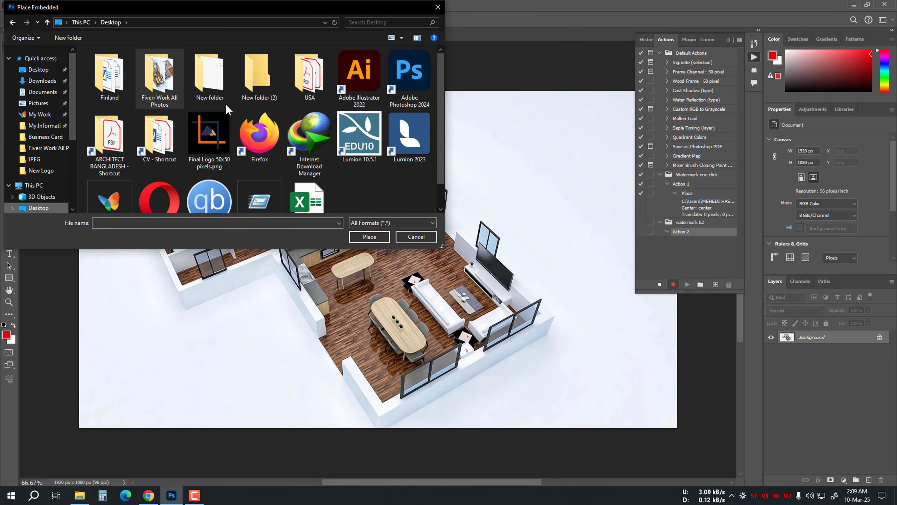
double_click(222, 77)
click(117, 82)
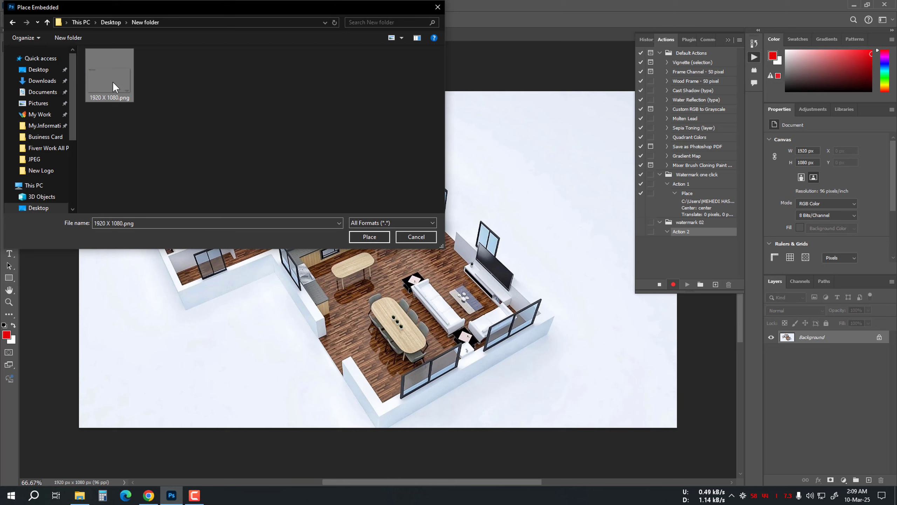
Preview the 1920 X 1080.png watermark image in Photos, zooming in on the logo, then close it
right_click(112, 81)
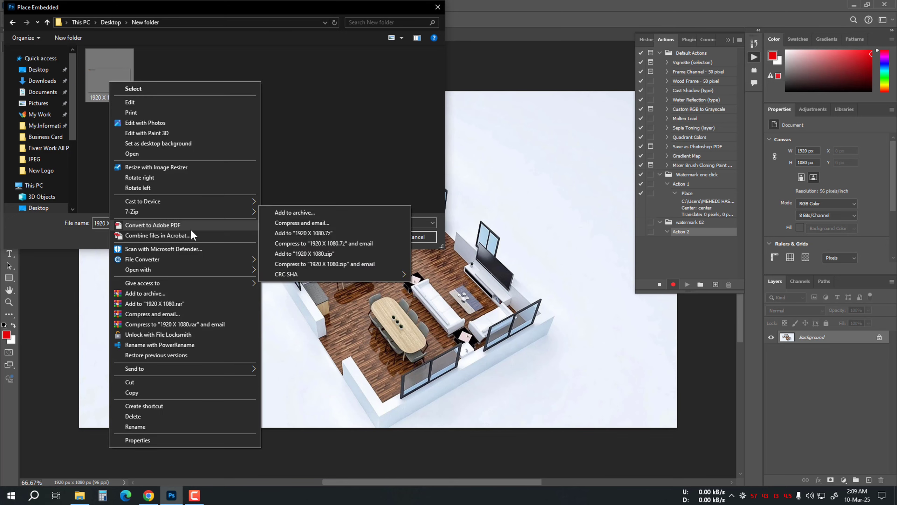
mouse_move(180, 270)
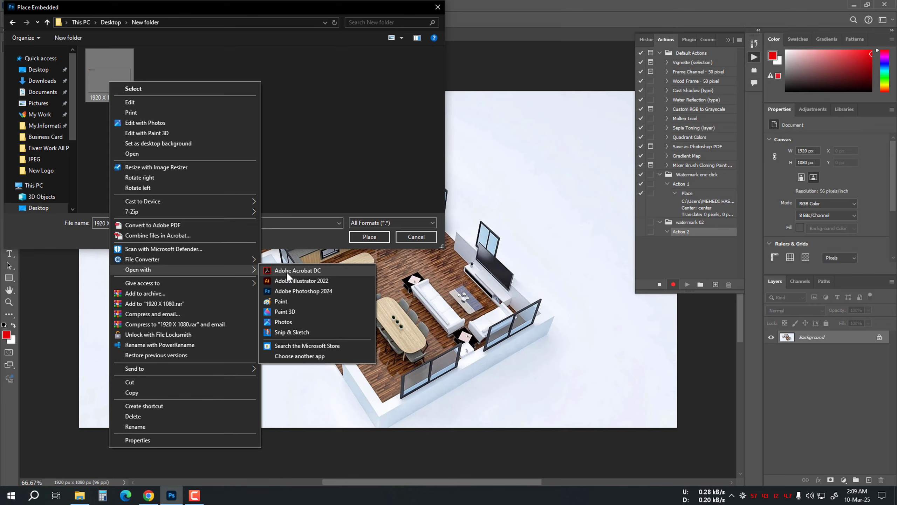
click(288, 324)
scroll(90, 45, up, 5)
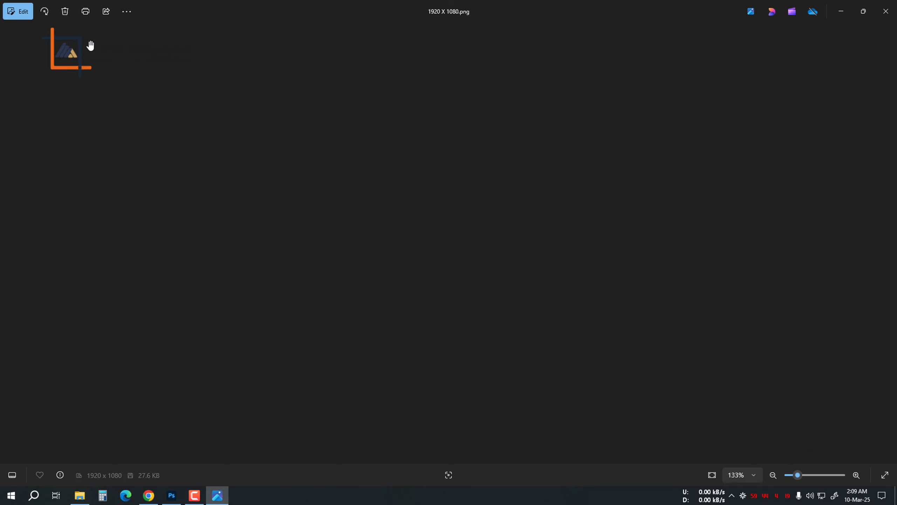
drag(130, 160, 195, 192)
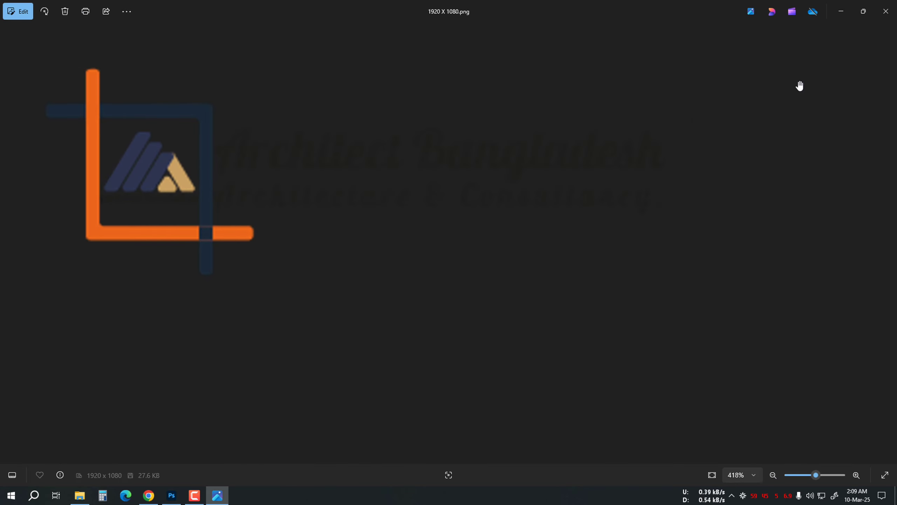
click(885, 11)
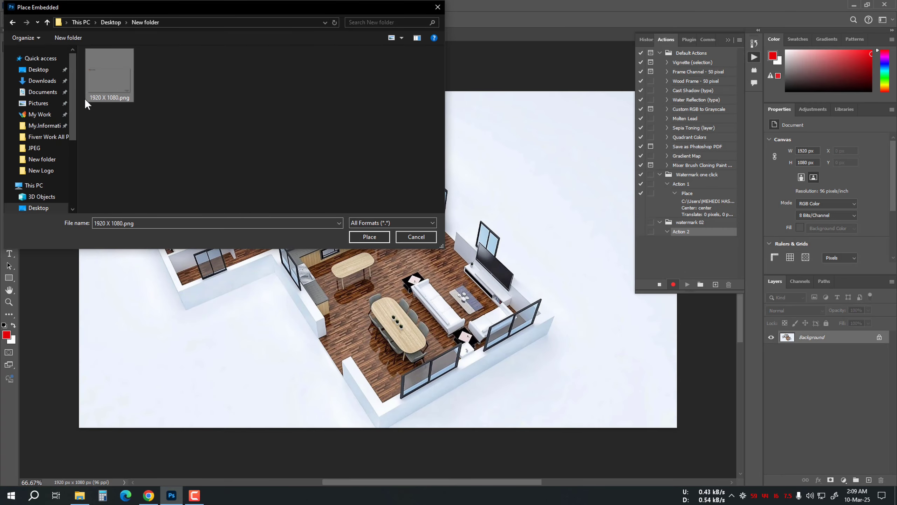
Place the watermark image over the photo and commit the placement
click(375, 236)
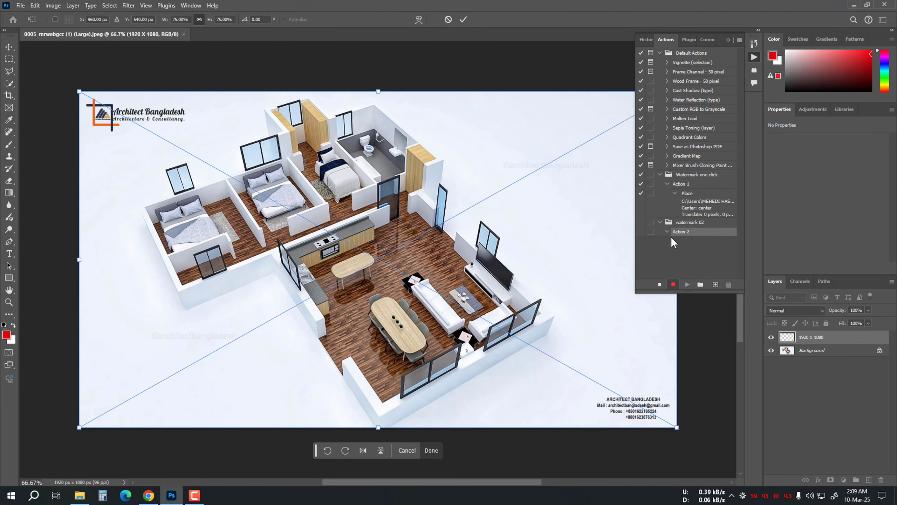
click(465, 18)
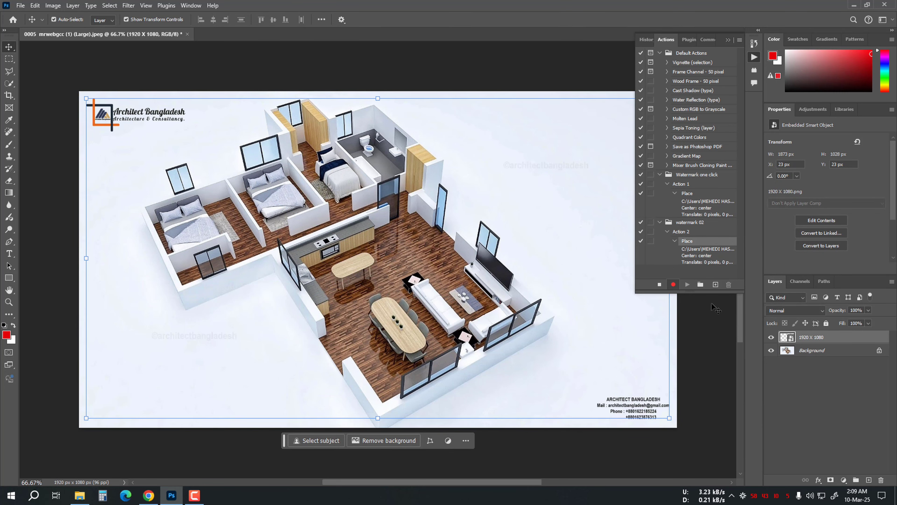
Stop recording the action and close the document without saving changes
click(659, 284)
click(188, 34)
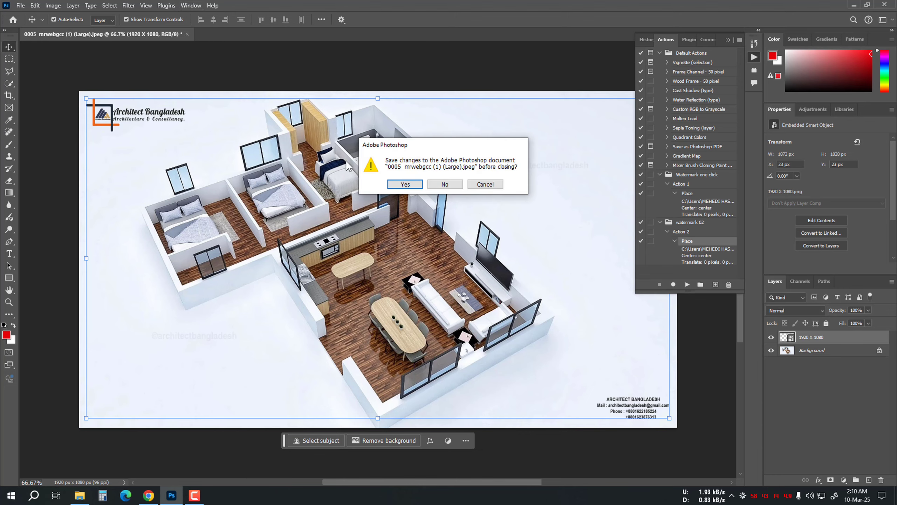
click(445, 184)
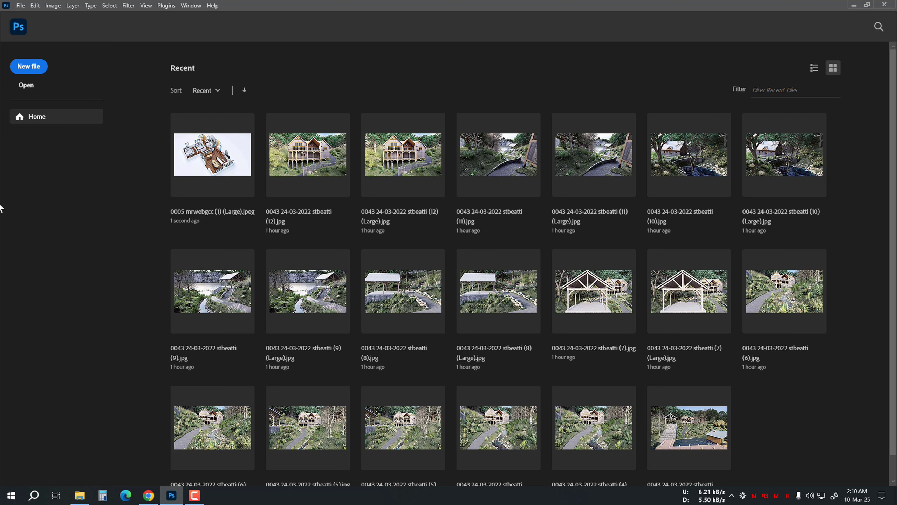
Open the Image Processor script
click(19, 8)
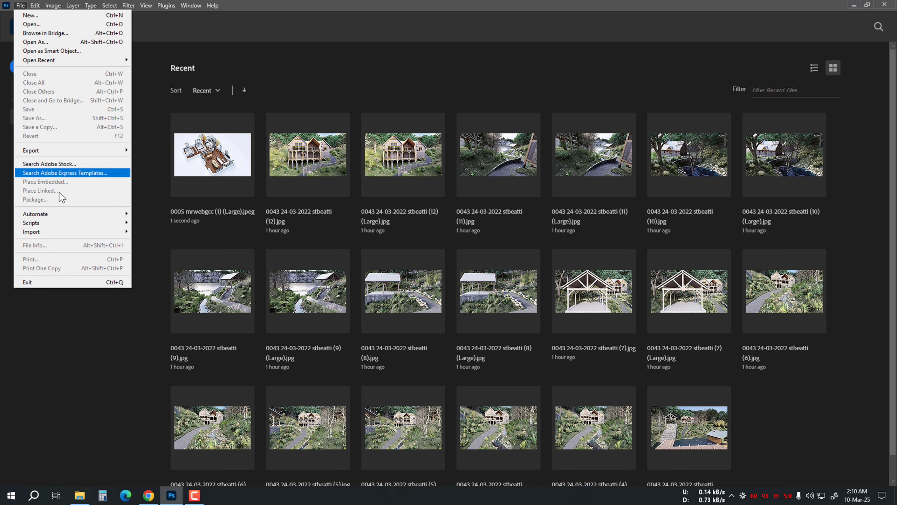
click(257, 58)
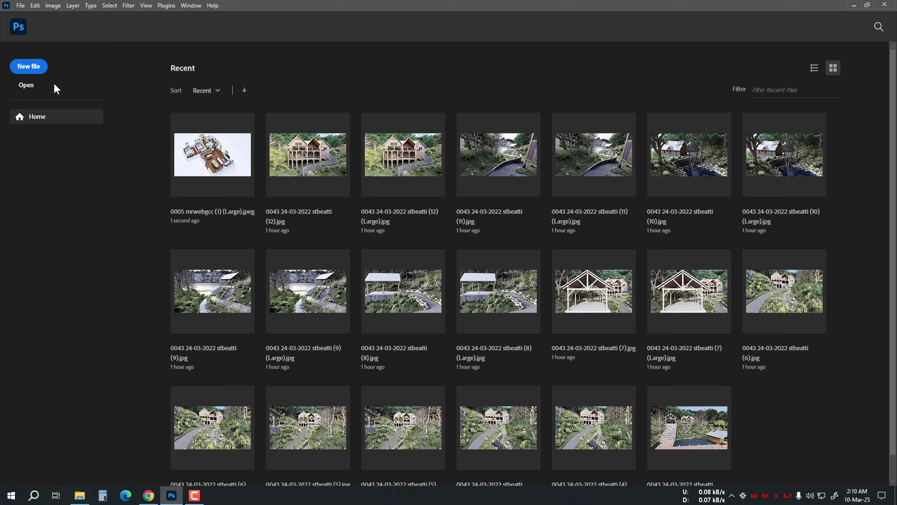
click(20, 6)
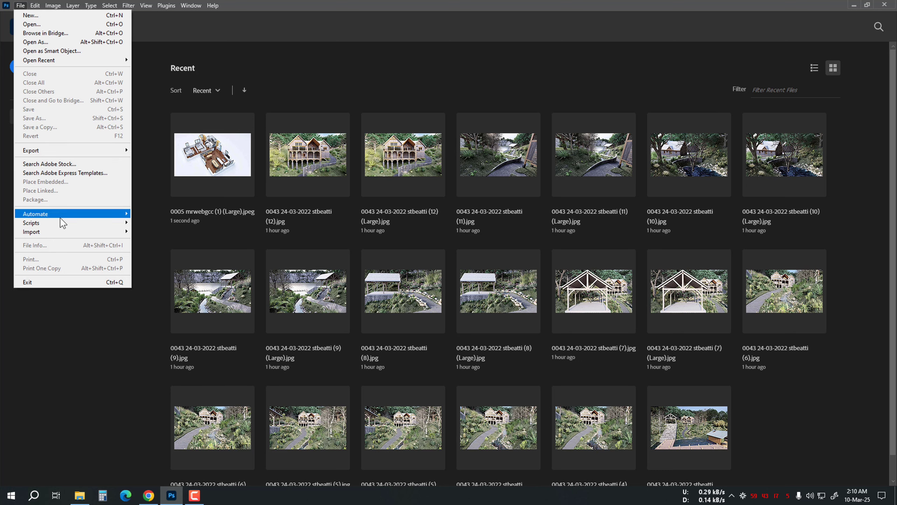
mouse_move(60, 225)
click(184, 223)
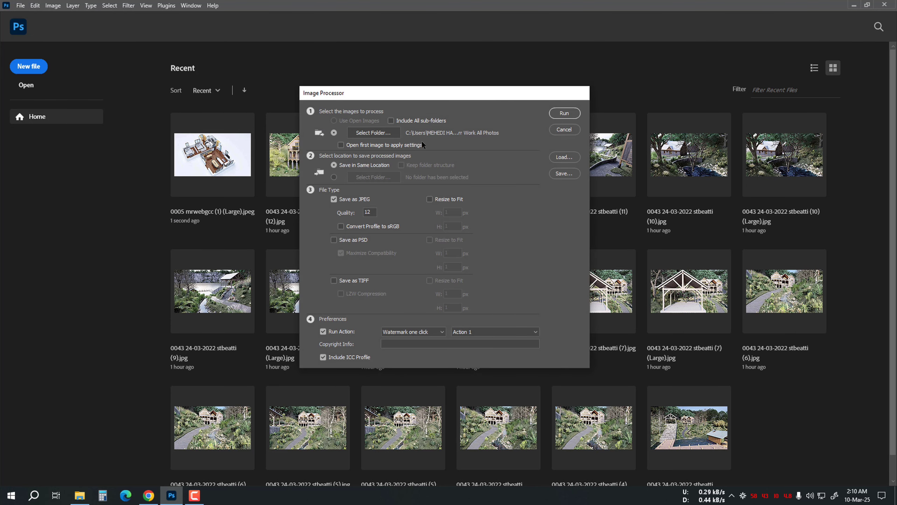
Choose the Desktop's Fiverr Work All Photos folder as the source of images to process
click(387, 132)
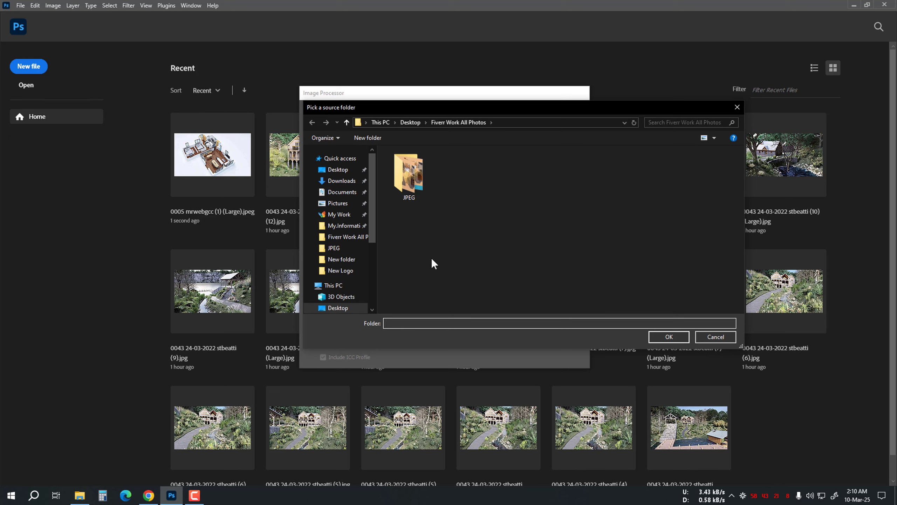
click(346, 123)
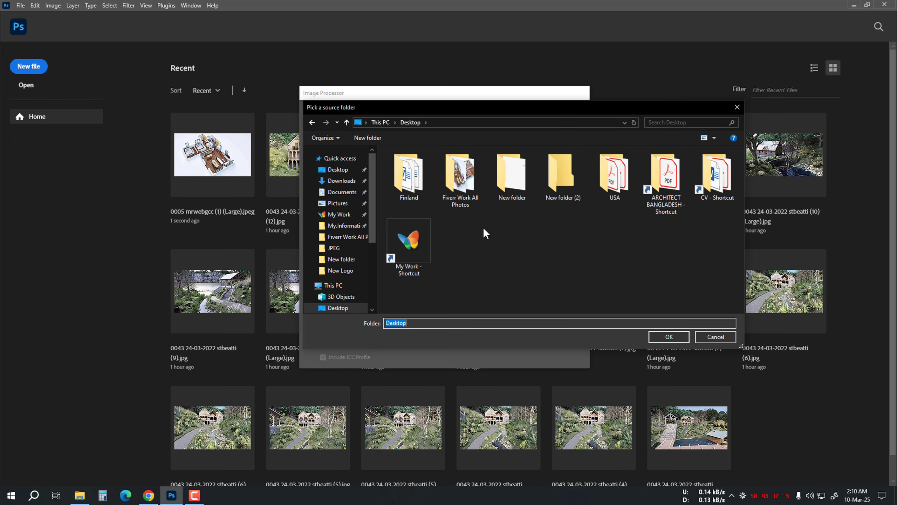
click(460, 176)
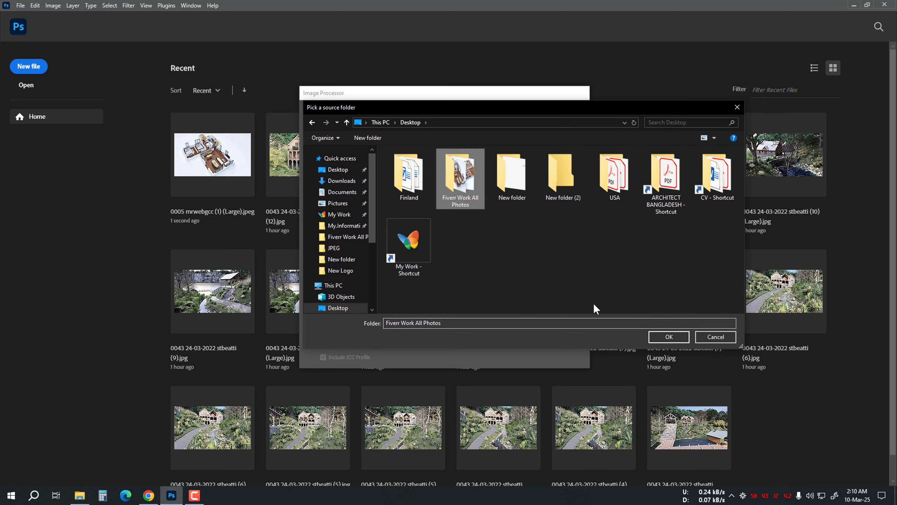
click(675, 339)
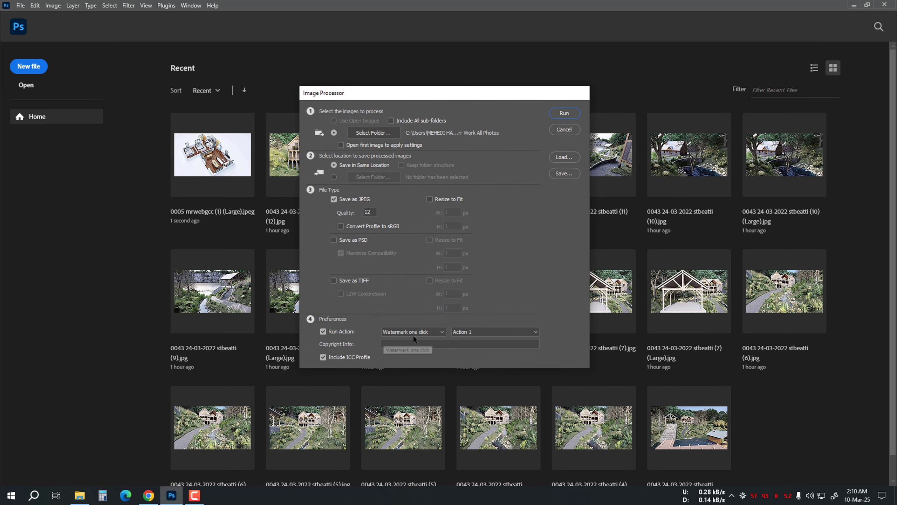
Set the action to run to the watermark 02 set's Action 2
click(438, 332)
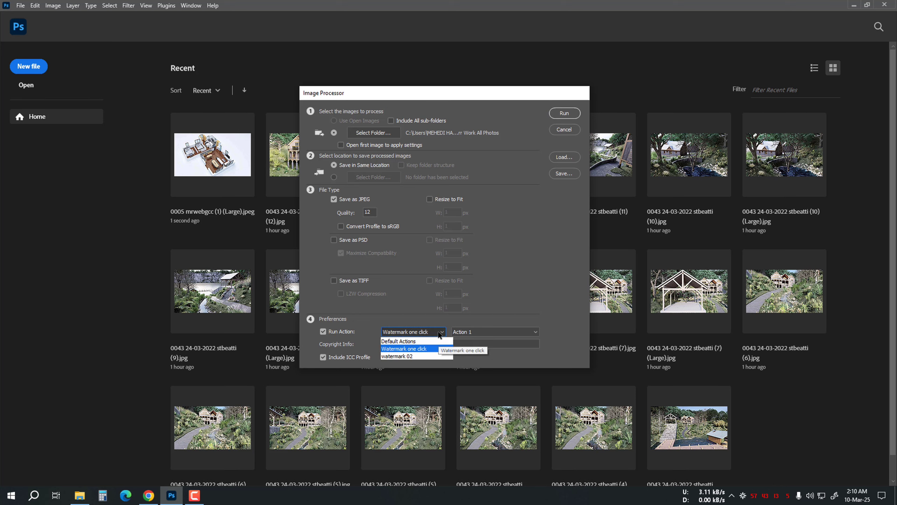
click(407, 355)
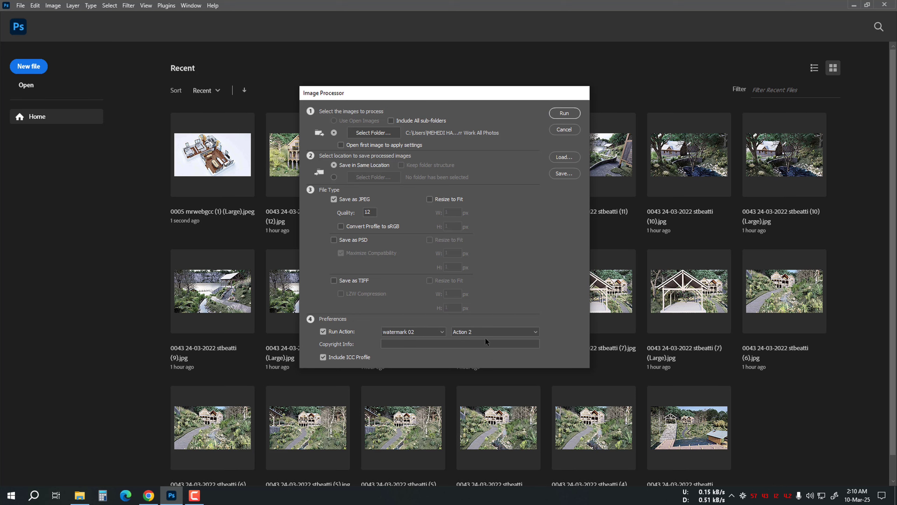